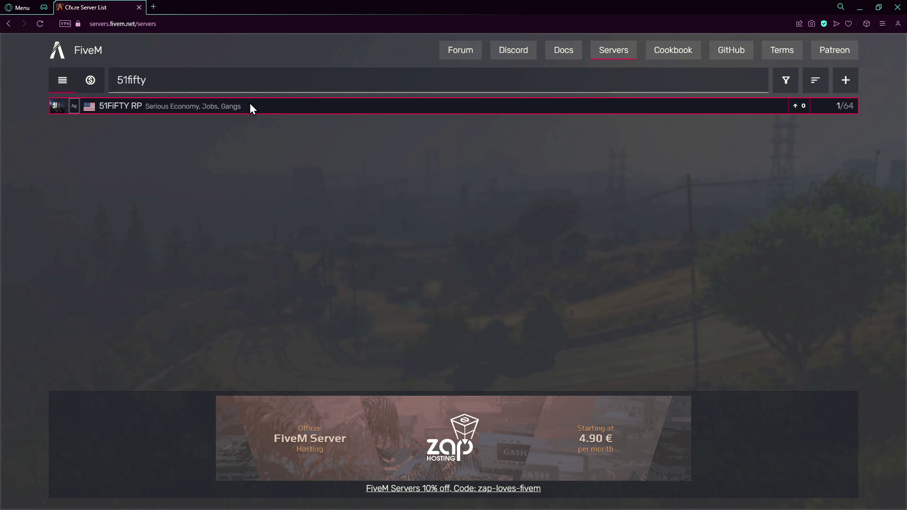
# Step: Open the details page of the 51FiFTY RP server
pyautogui.click(271, 105)
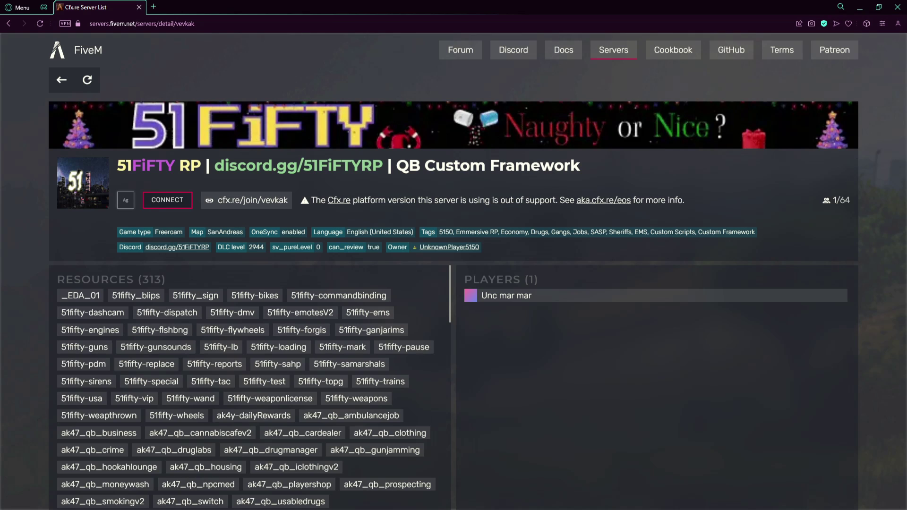
# Step: Switch to File Explorer and open fxmanifest.lua from the basic-gamemode folder under resources, [CFX], [gamemodes]
pyautogui.hotkey('alt', 'Tab')
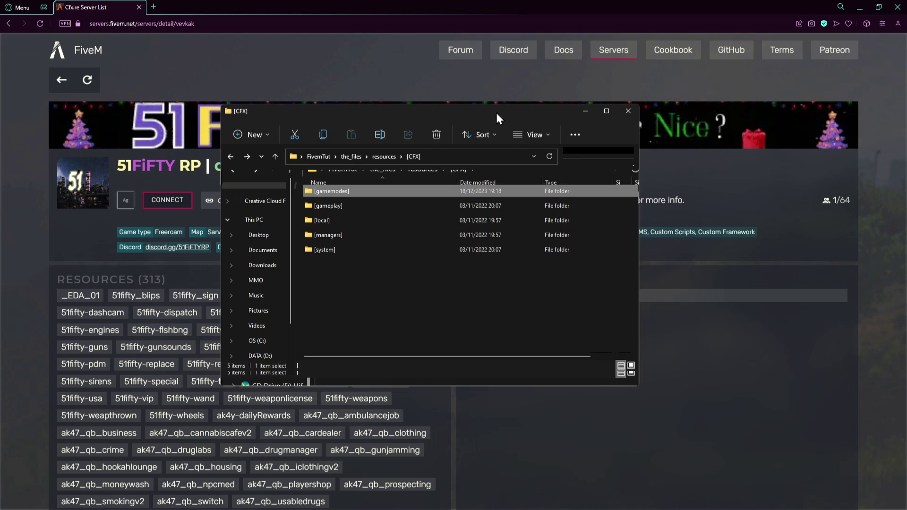
pyautogui.click(227, 220)
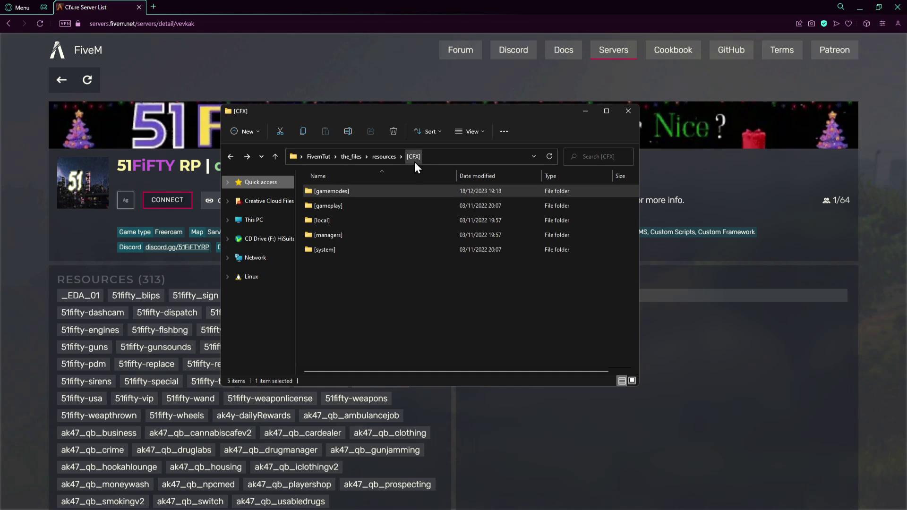
pyautogui.click(384, 157)
pyautogui.doubleClick(350, 194)
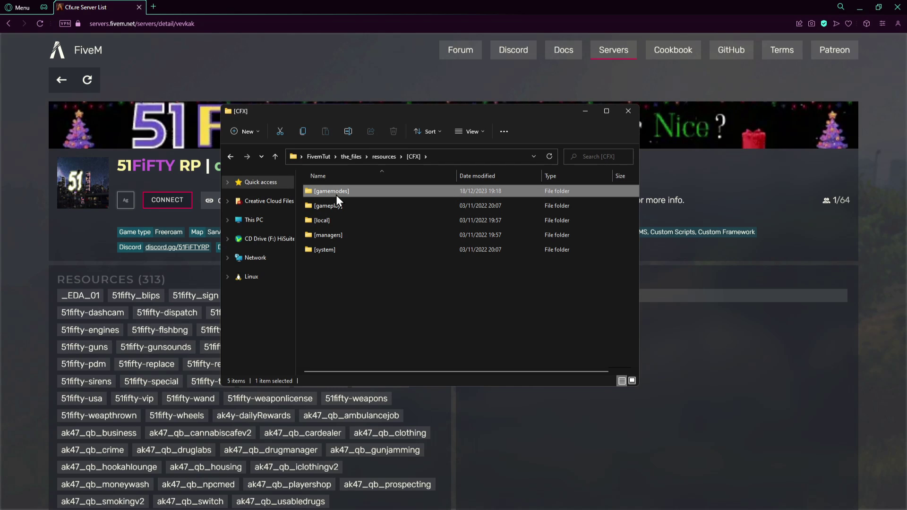
pyautogui.doubleClick(336, 193)
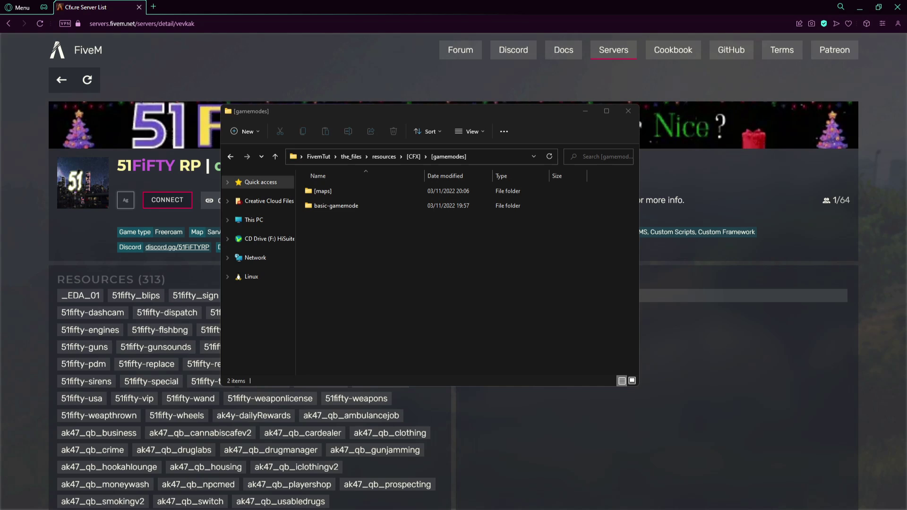
pyautogui.doubleClick(333, 208)
pyautogui.click(341, 206)
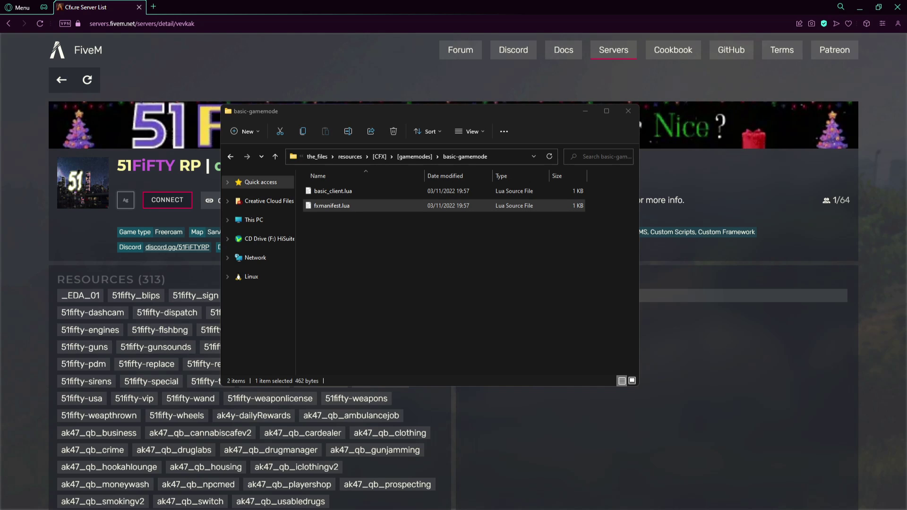
pyautogui.moveTo(246, 34); pyautogui.dragTo(633, 75)
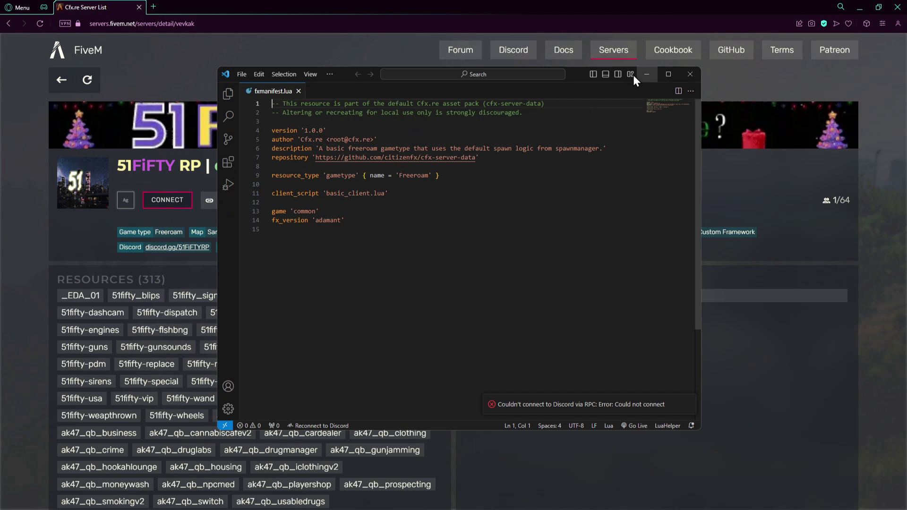
# Step: Set the gametype name in fxmanifest.lua to 'Roleplay', save the file and close the editor
pyautogui.doubleClick(341, 176)
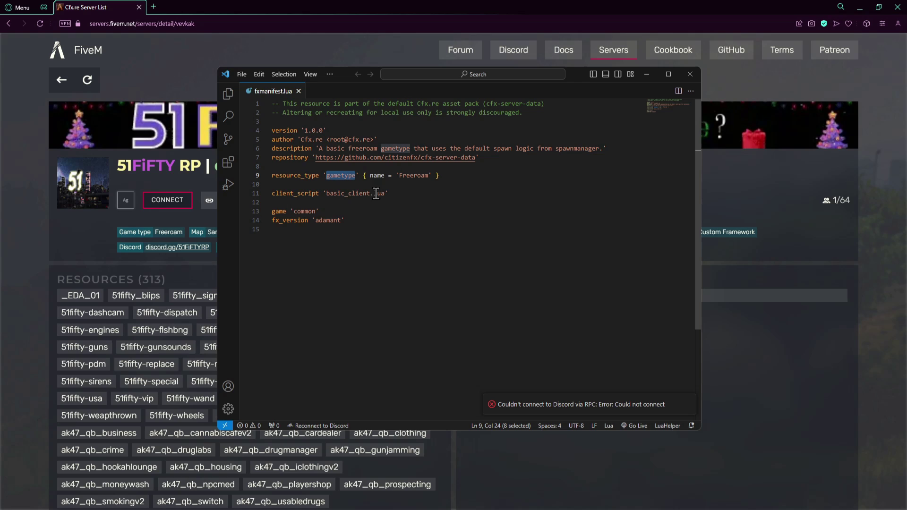
pyautogui.doubleClick(414, 176)
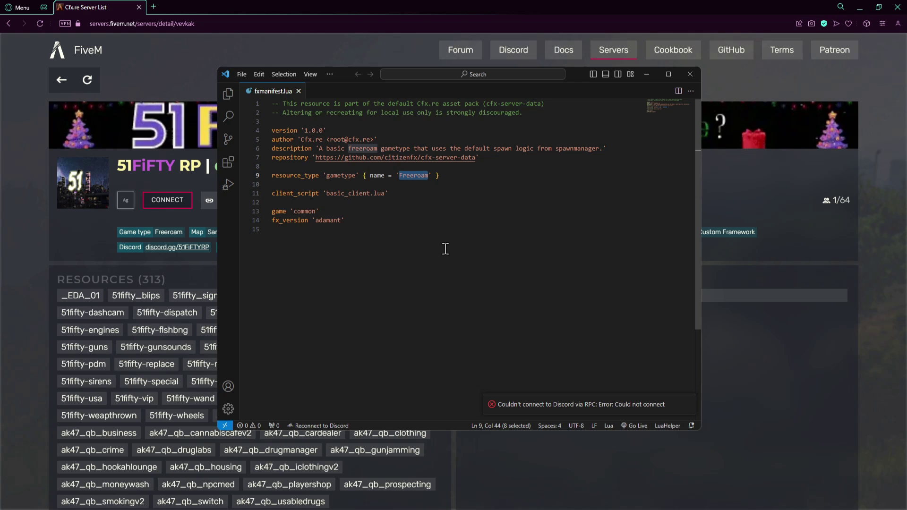
pyautogui.write('Ro')
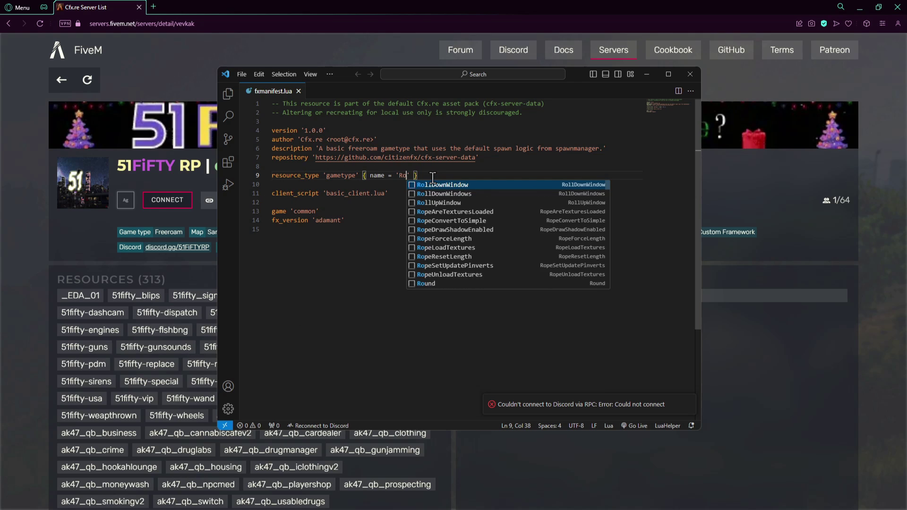
pyautogui.write('leplay')
pyautogui.click(452, 176)
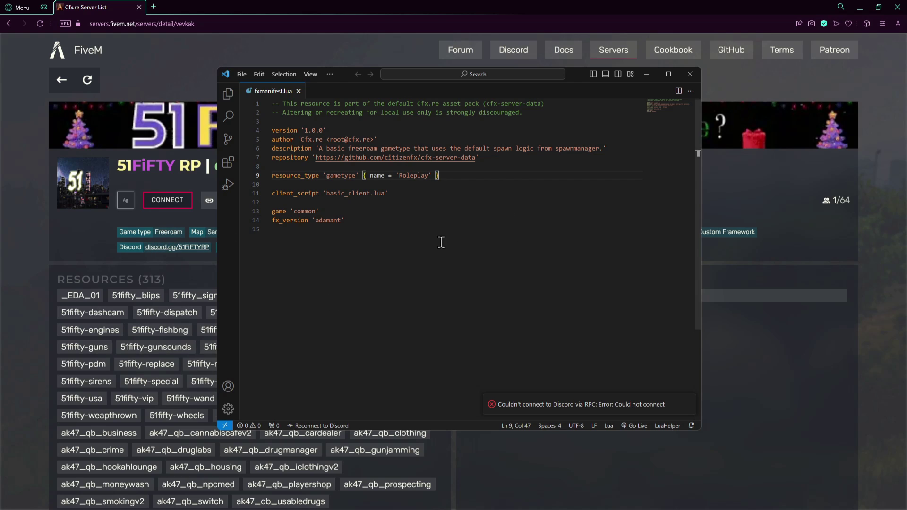
pyautogui.click(524, 219)
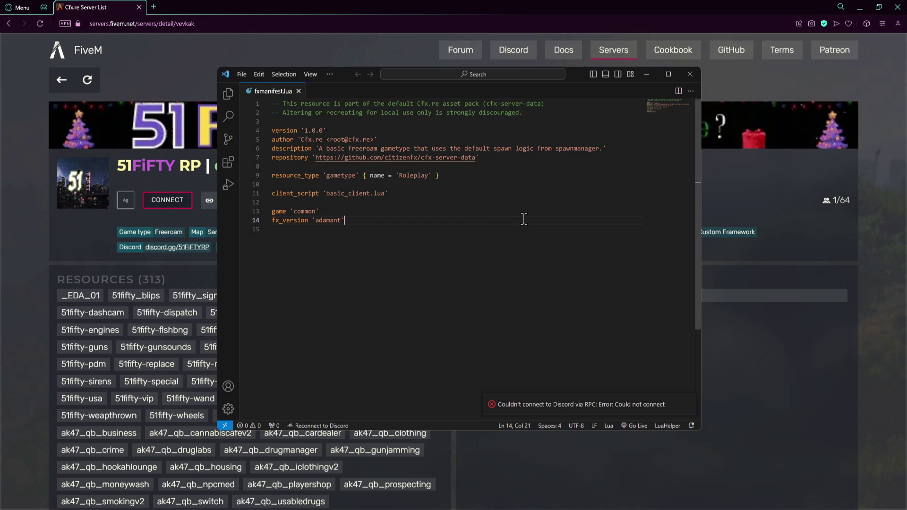
pyautogui.click(687, 76)
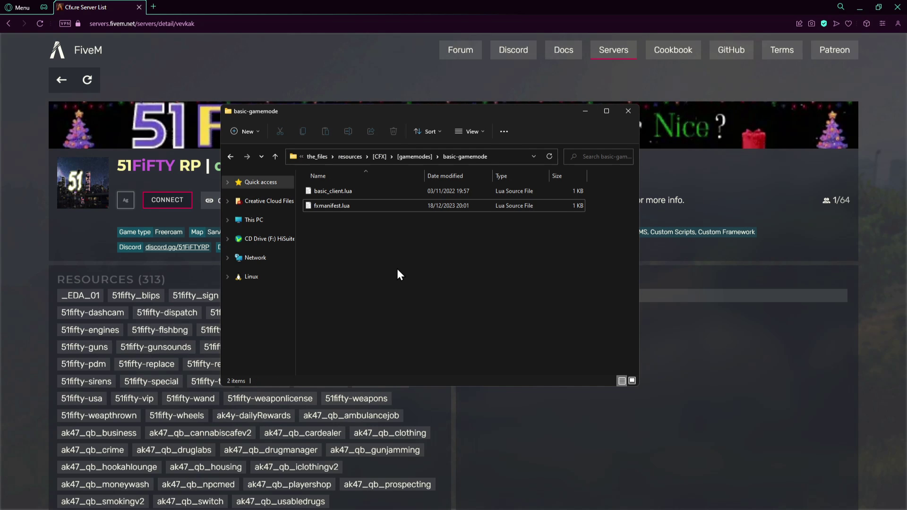
# Step: Review the fxmanifest.lua file of fivem-map-skater in the [maps] folder and close it
pyautogui.hotkey('alt', 'Up')
pyautogui.doubleClick(354, 193)
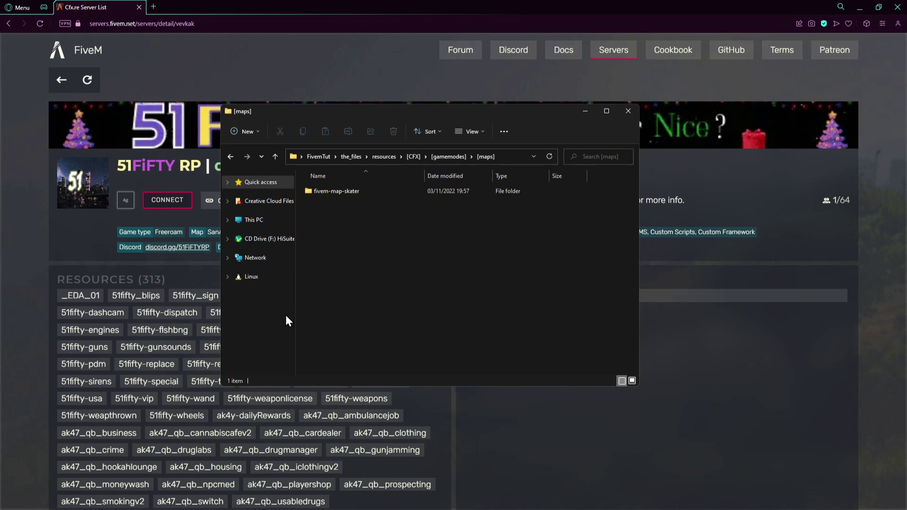
pyautogui.doubleClick(403, 191)
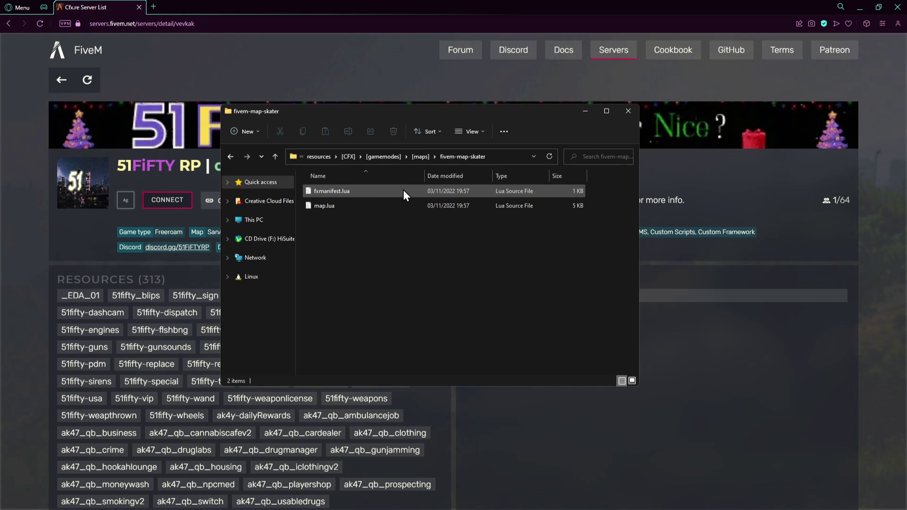
pyautogui.doubleClick(372, 192)
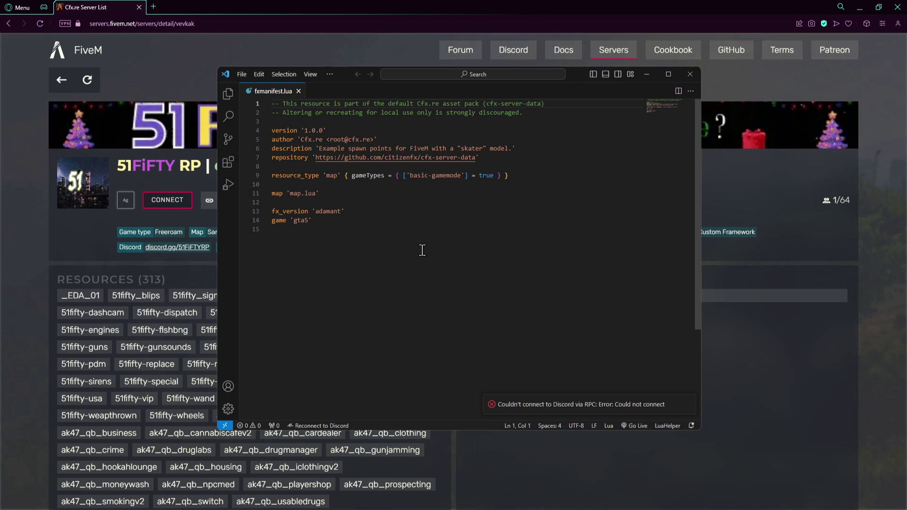
pyautogui.moveTo(398, 262); pyautogui.dragTo(306, 130)
pyautogui.click(401, 149)
pyautogui.click(690, 75)
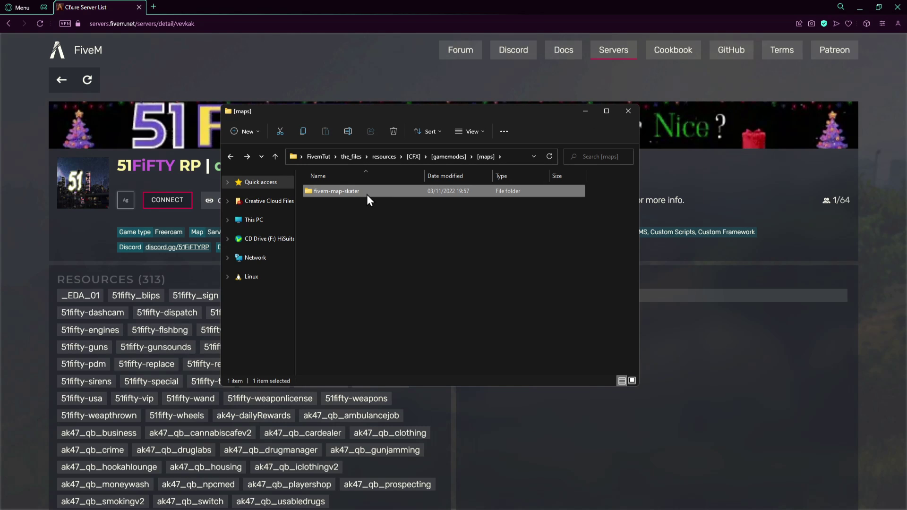
# Step: Rename the fivem-map-skater folder to SanAndreas
pyautogui.moveTo(348, 109); pyautogui.dragTo(459, 143)
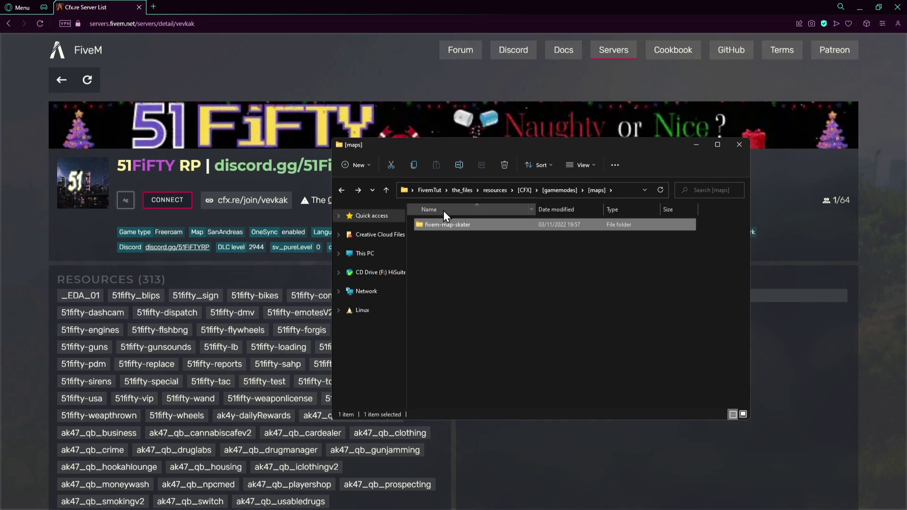
pyautogui.click(478, 224)
pyautogui.write('S')
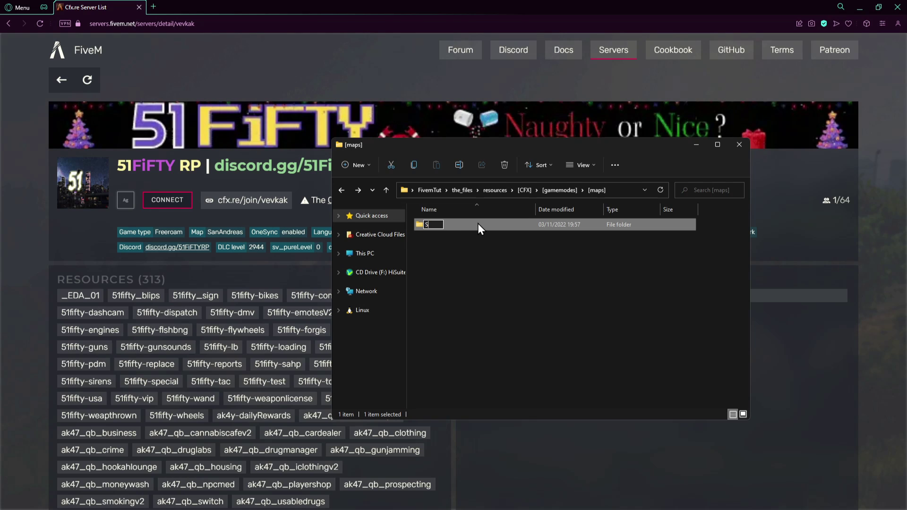
pyautogui.write('anAndreas')
pyautogui.press('Return')
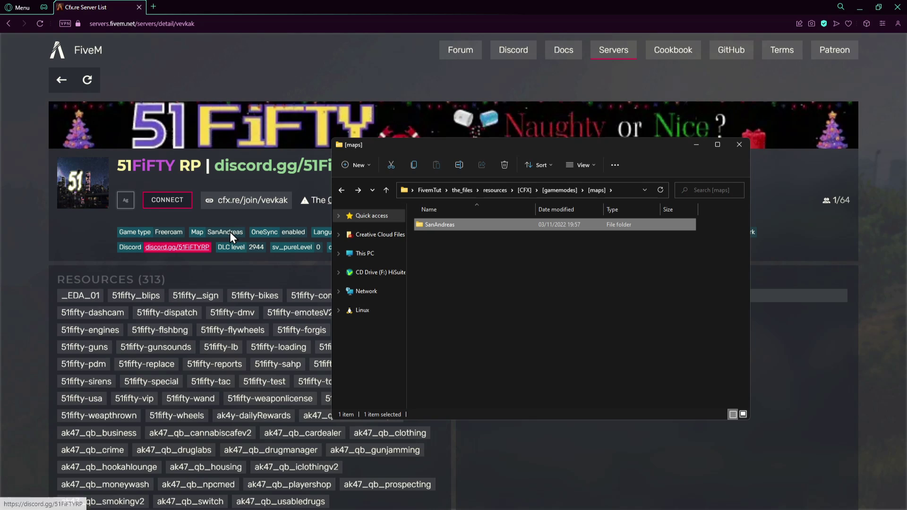
# Step: Rename the map folder inside [maps] to 51FiFTY
pyautogui.press('Tab')
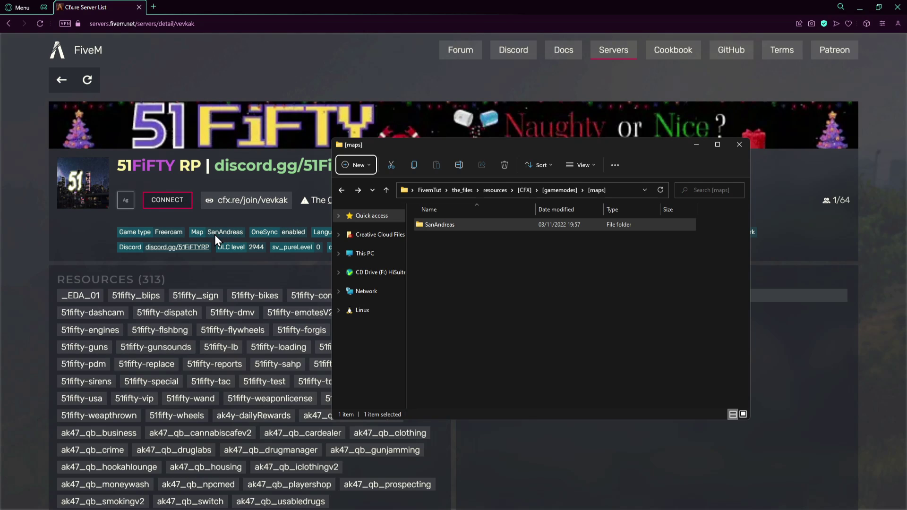
pyautogui.click(466, 226)
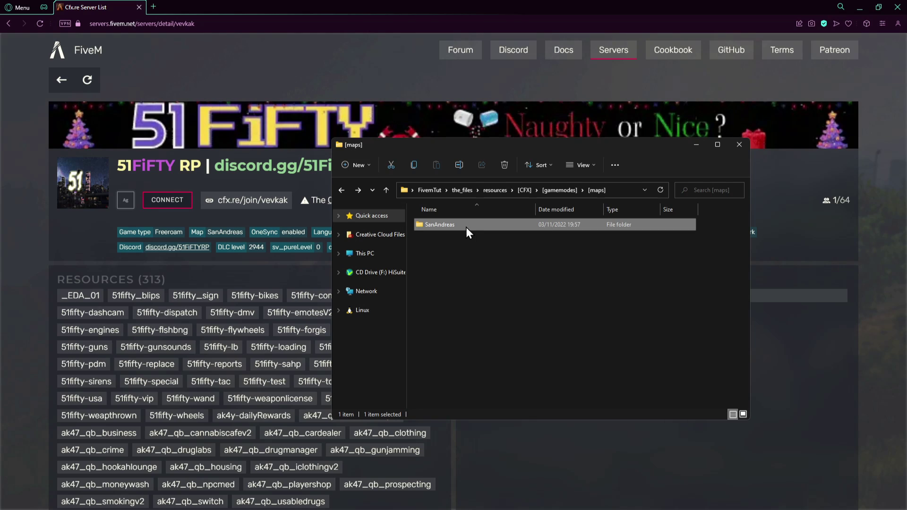
pyautogui.click(466, 226)
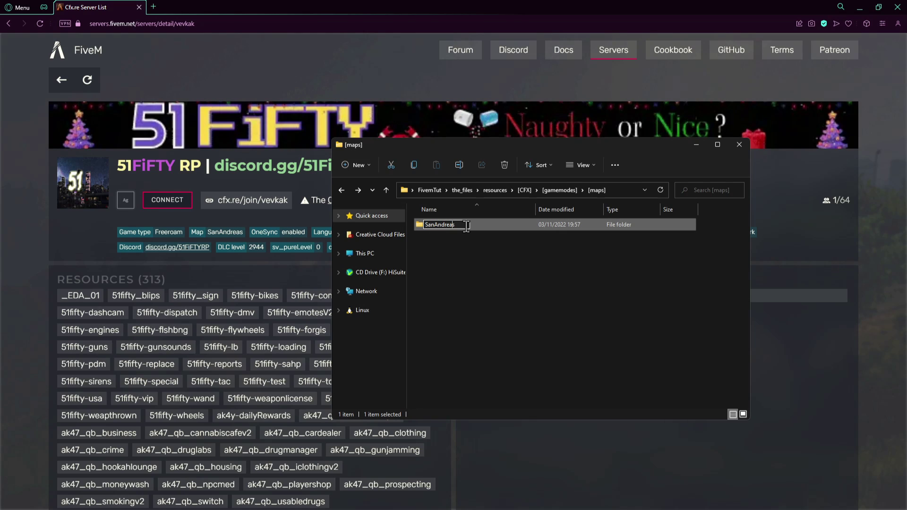
pyautogui.hotkey('ctrl', 'a')
pyautogui.write('51f')
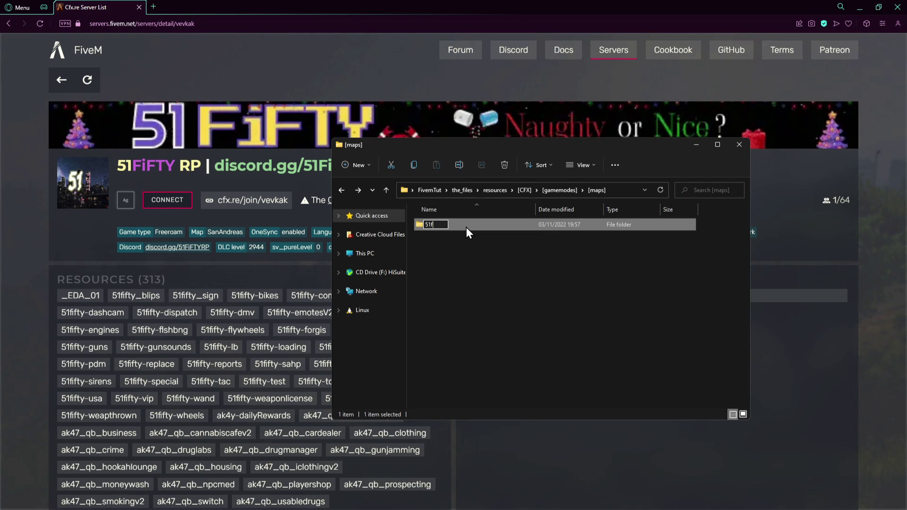
pyautogui.press('BackSpace')
pyautogui.write('FiFTY')
pyautogui.press('Return')
pyautogui.click(453, 247)
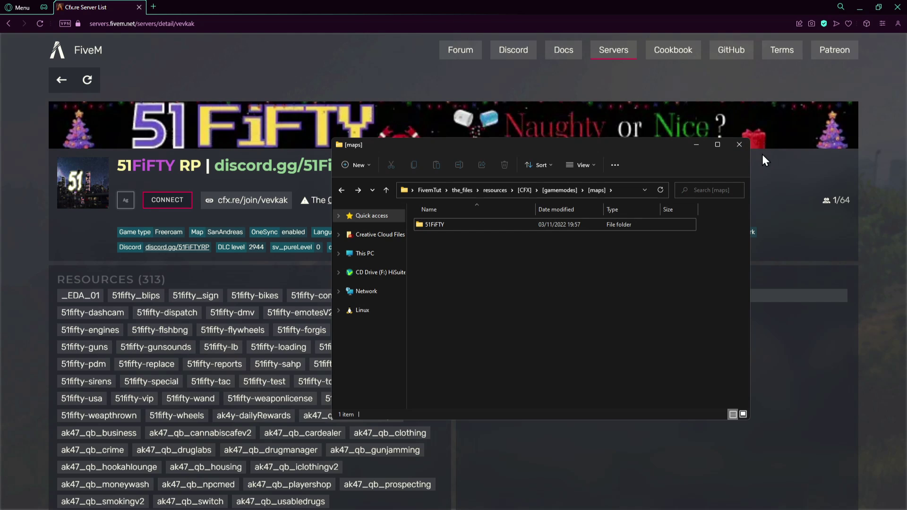
# Step: Close File Explorer and look through the resource list on the 51FiFTY RP server page
pyautogui.click(740, 146)
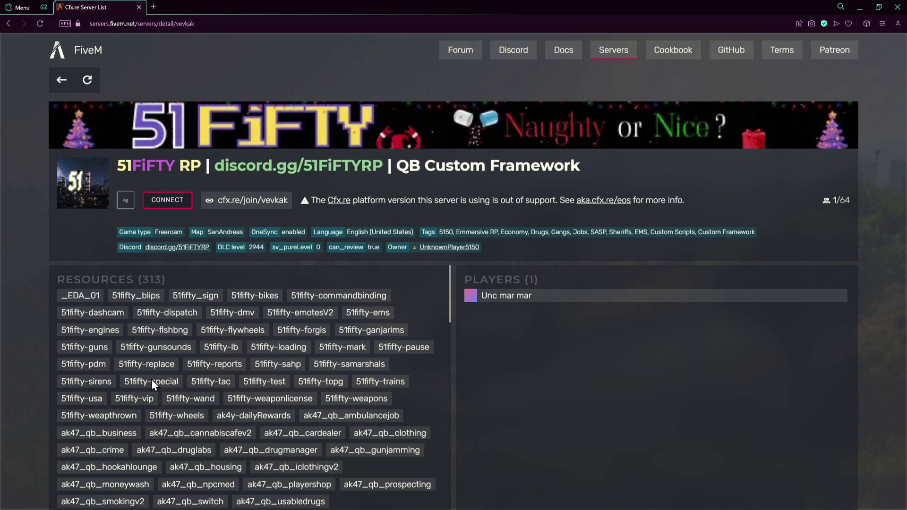
pyautogui.scroll(-10, 157, 367)
pyautogui.scroll(5, 157, 366)
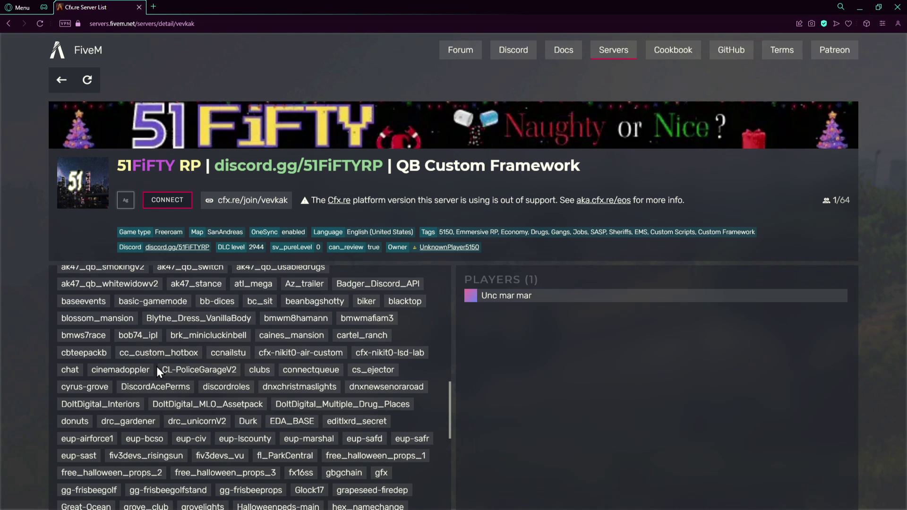
pyautogui.scroll(5, 157, 366)
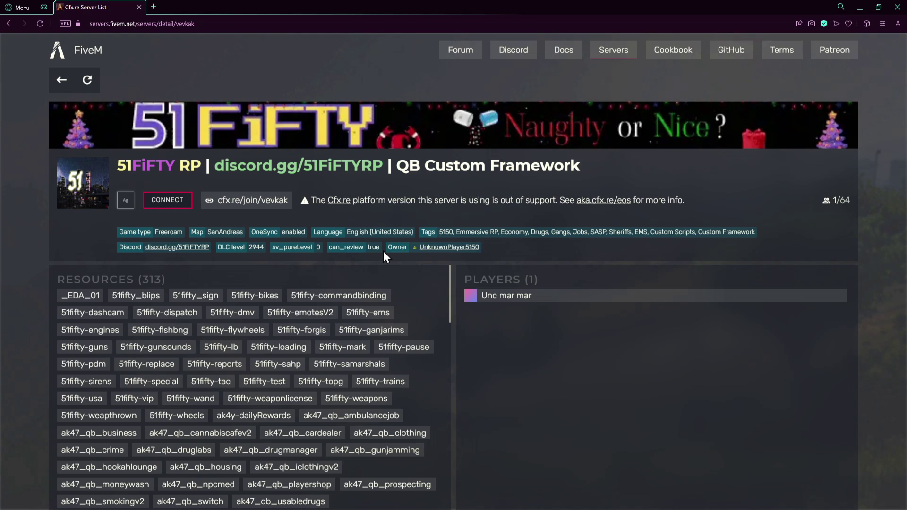